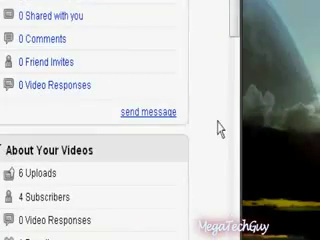
scroll(171, 97, "up", 3)
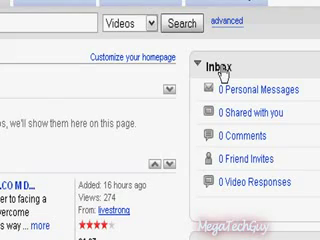
- Split the window with a new YouTube pane on the right, then drag the divider to widen it
right_click(184, 196)
mouse_move(160, 174)
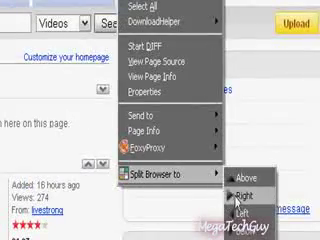
left_click(240, 196)
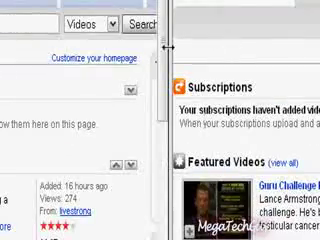
left_click_drag(171, 47, 150, 44)
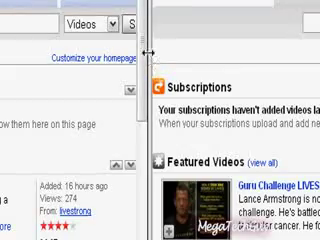
left_click_drag(148, 52, 140, 52)
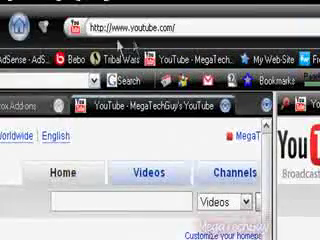
left_click(128, 27)
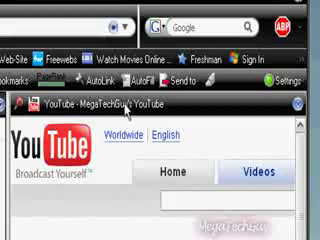
left_click(126, 104)
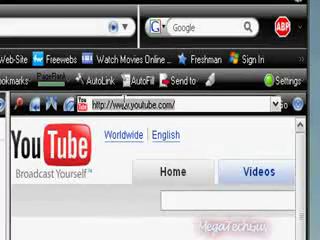
key("BackSpace")
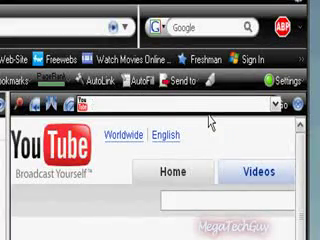
type("www.googl")
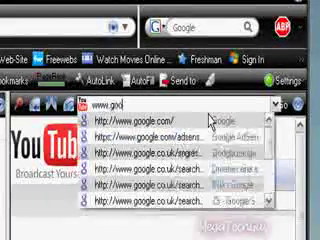
type("e.com")
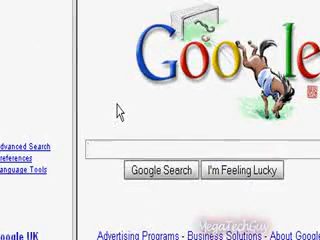
- Split off a new Google pane below, then drag the horizontal splitter to resize the upper and lower panes
right_click(118, 110)
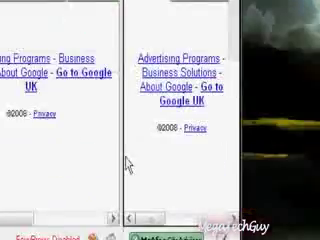
right_click(128, 163)
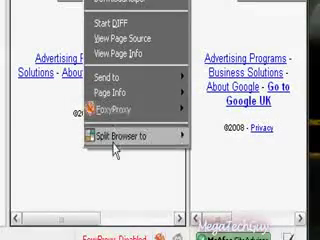
mouse_move(128, 135)
left_click(210, 192)
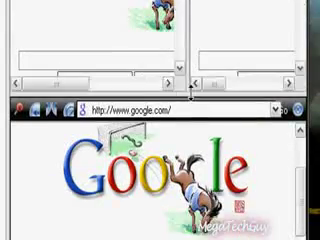
left_click_drag(189, 118, 183, 47)
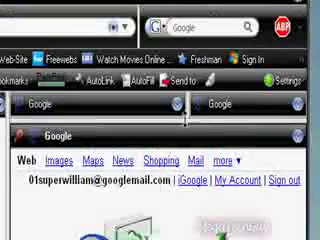
left_click_drag(185, 120, 182, 230)
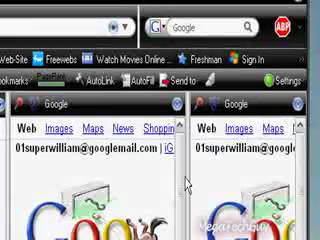